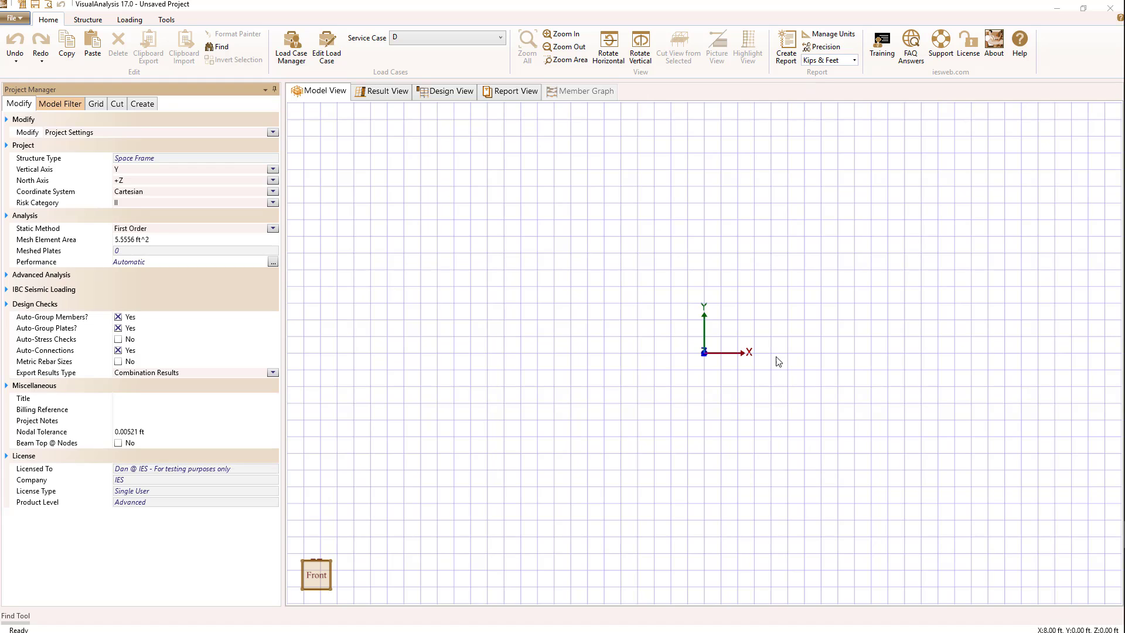
# Step: Draw a 22 ft column up from X = 8 ft with a pinned base, and open its shape settings
pyautogui.moveTo(771, 352); pyautogui.dragTo(771, 336)
pyautogui.moveTo(771, 275); pyautogui.dragTo(771, 168)
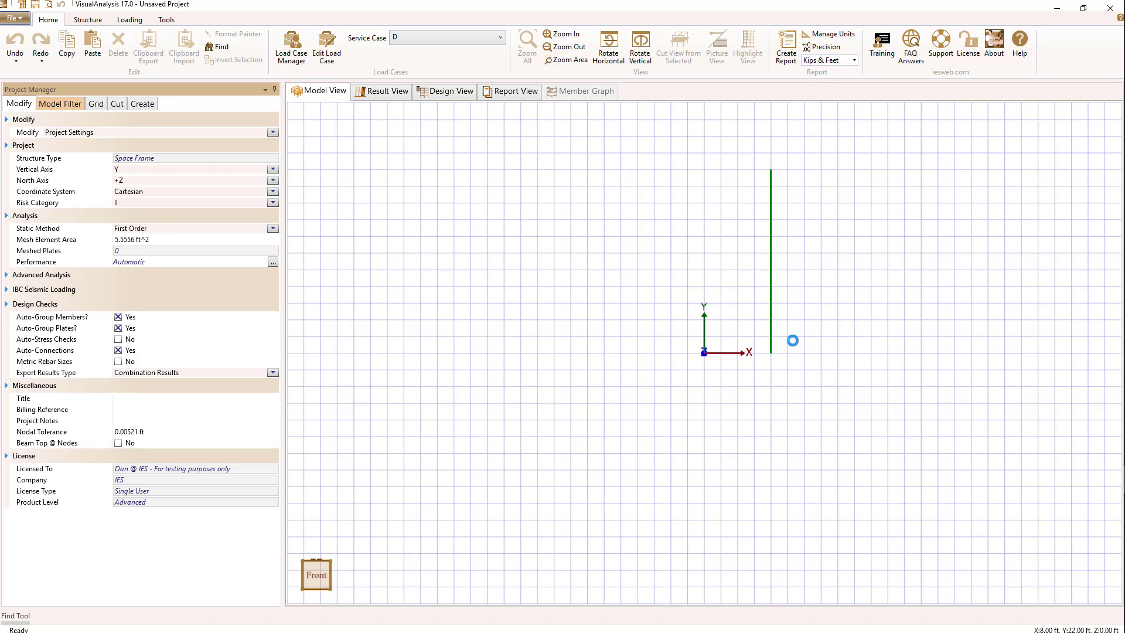
pyautogui.click(771, 353)
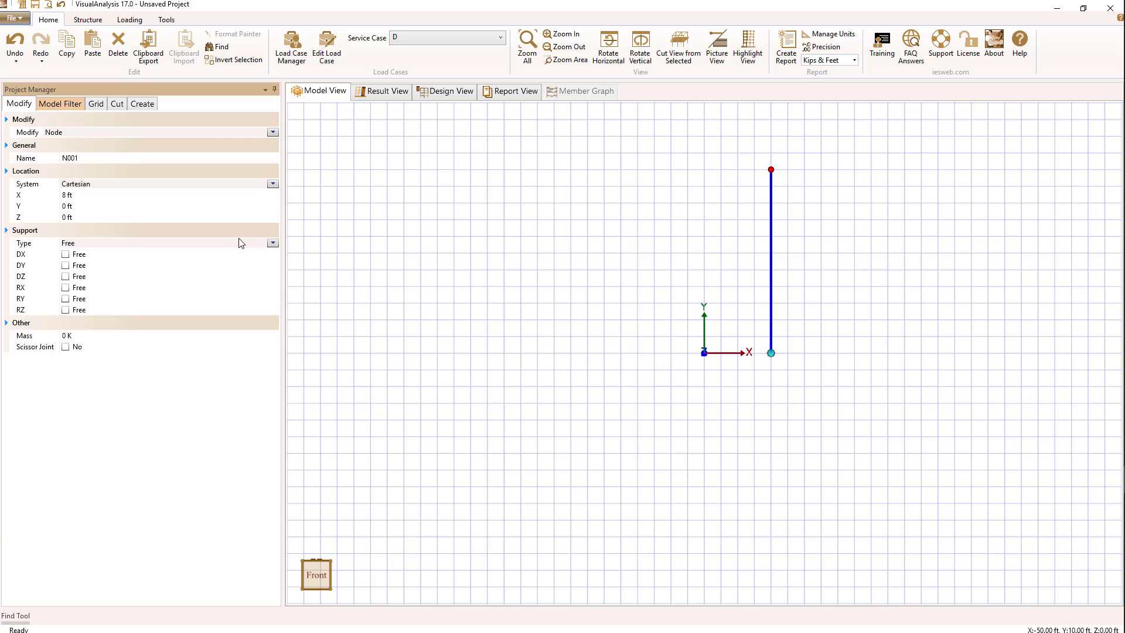
pyautogui.click(273, 242)
pyautogui.click(163, 267)
pyautogui.click(770, 239)
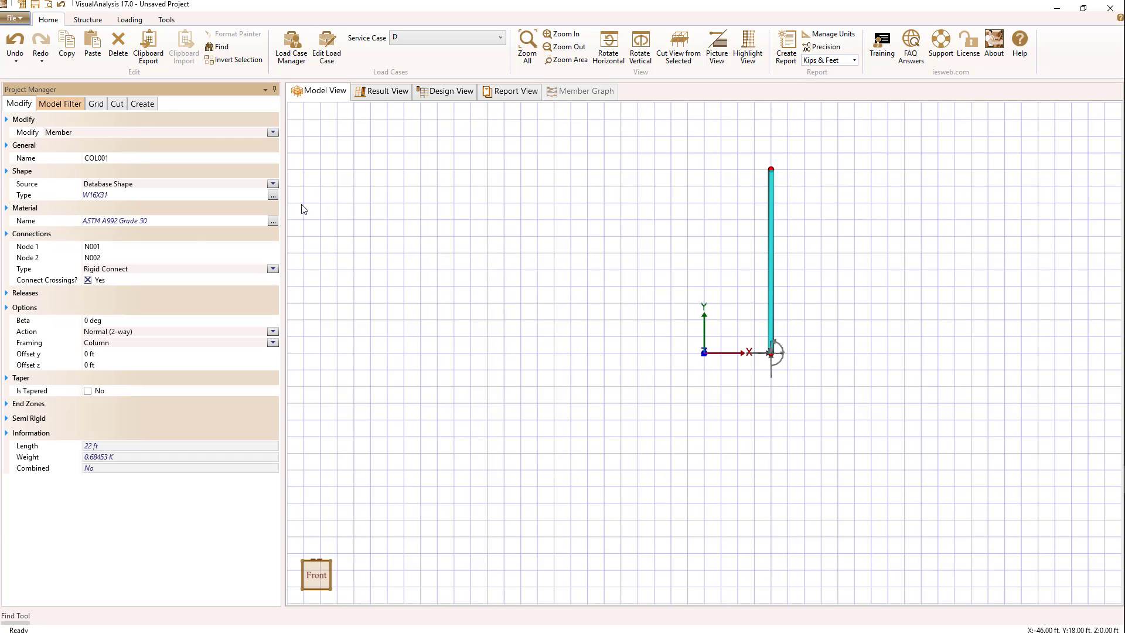
pyautogui.click(272, 195)
# Step: Assign the CFS SSMA Structural Studs 50 ksi section 1000S350-68 to column COL001
pyautogui.scroll(-3, 317, 372)
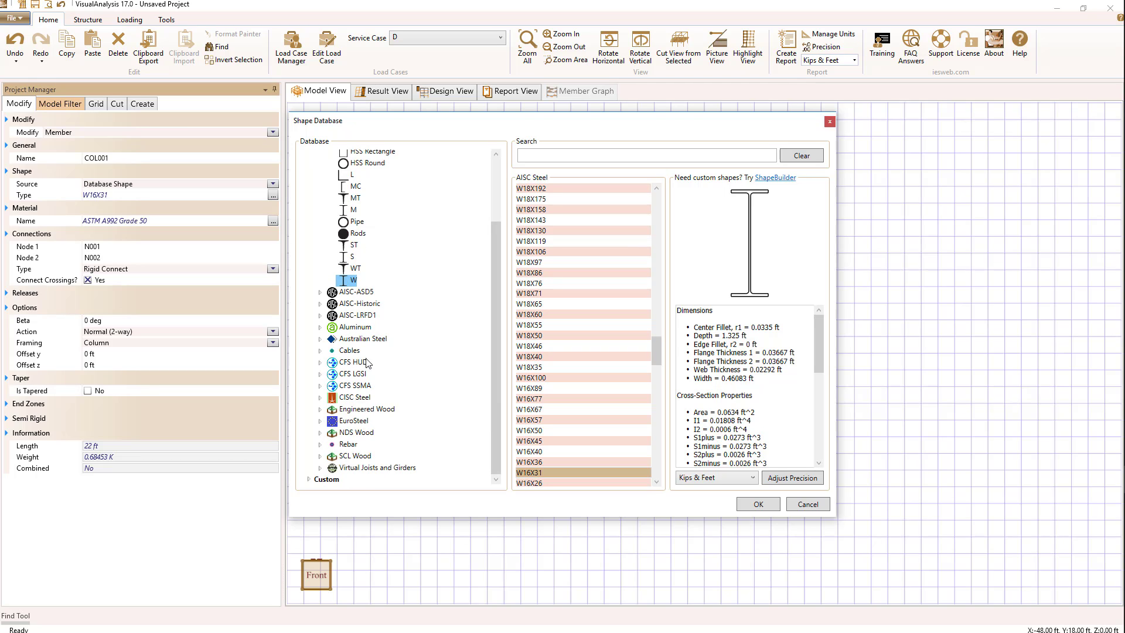
pyautogui.click(320, 385)
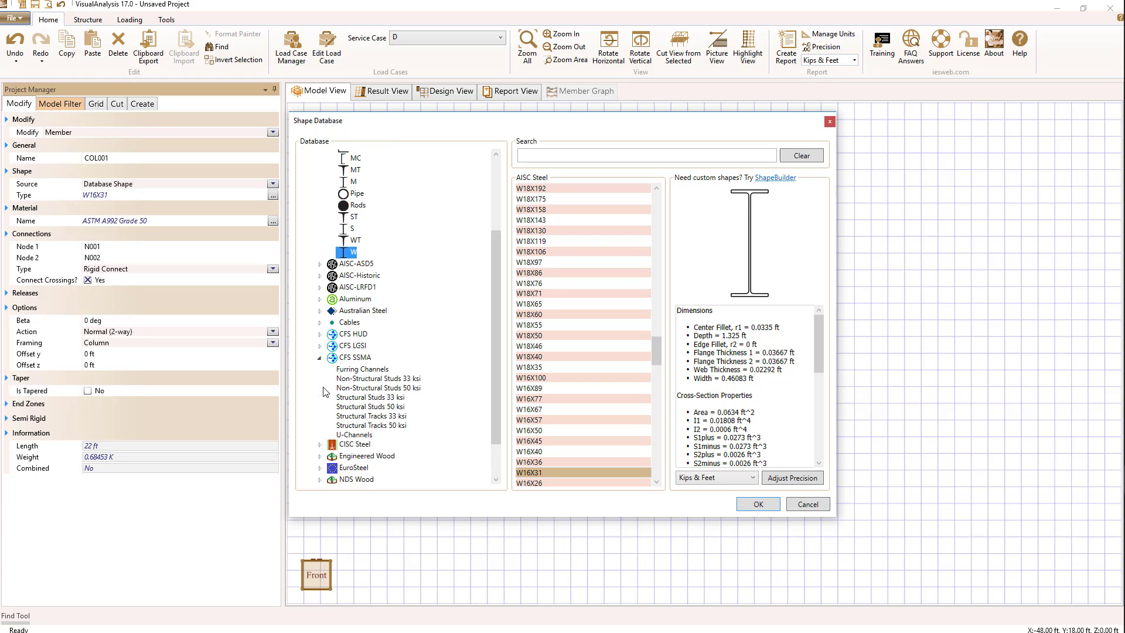
pyautogui.click(368, 407)
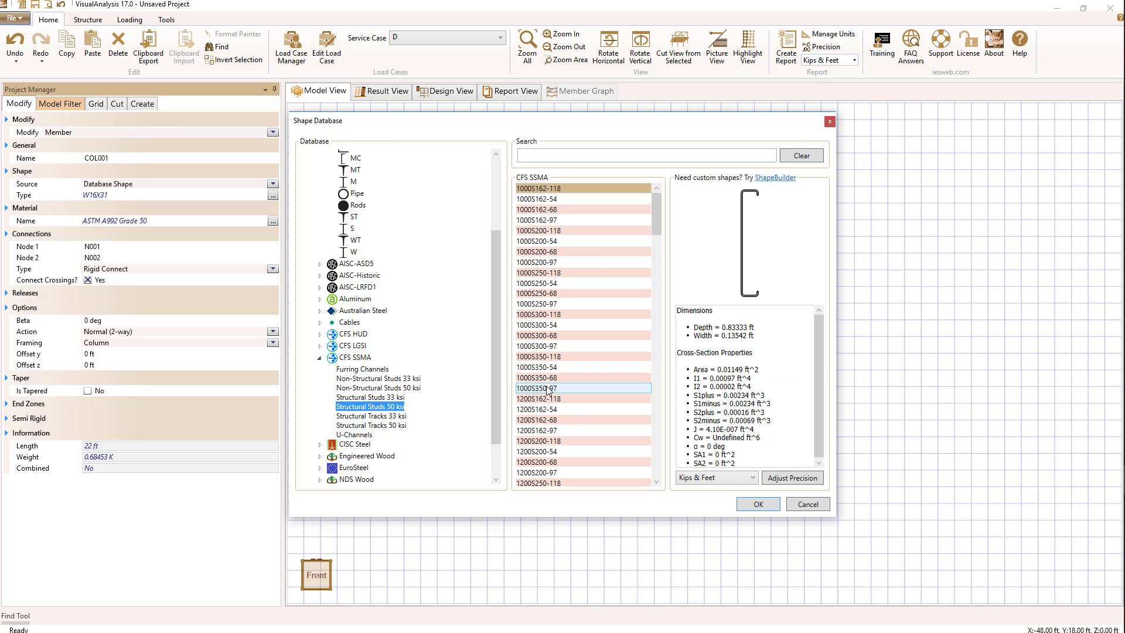
pyautogui.click(577, 378)
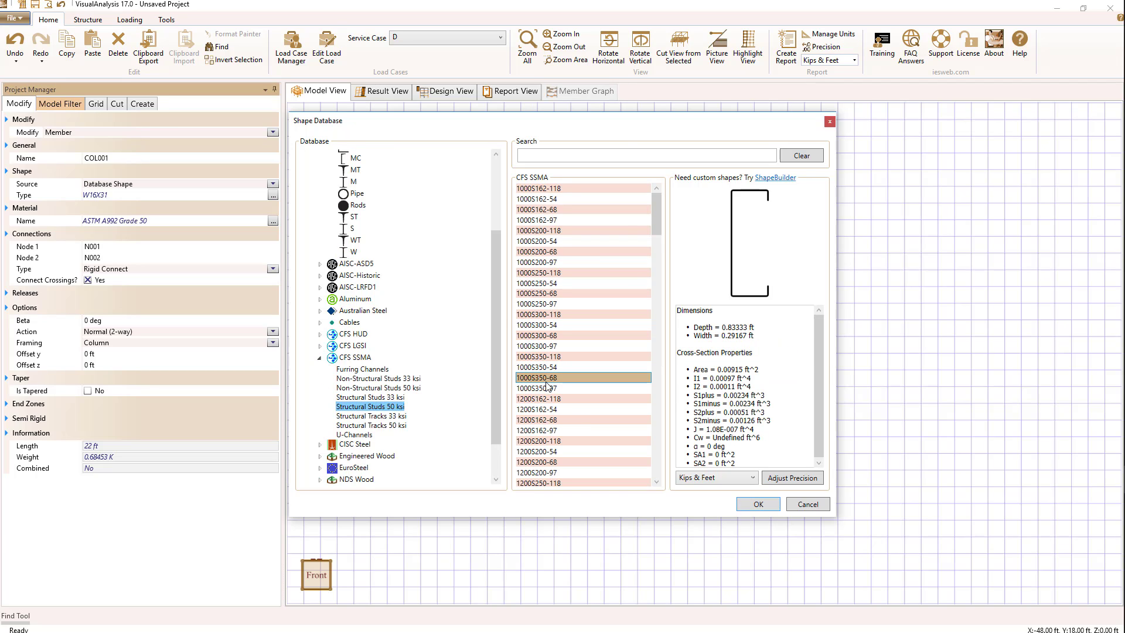
pyautogui.click(758, 504)
# Step: Show the Design View results and select COL001's design group CFS_Column_G 1
pyautogui.click(666, 246)
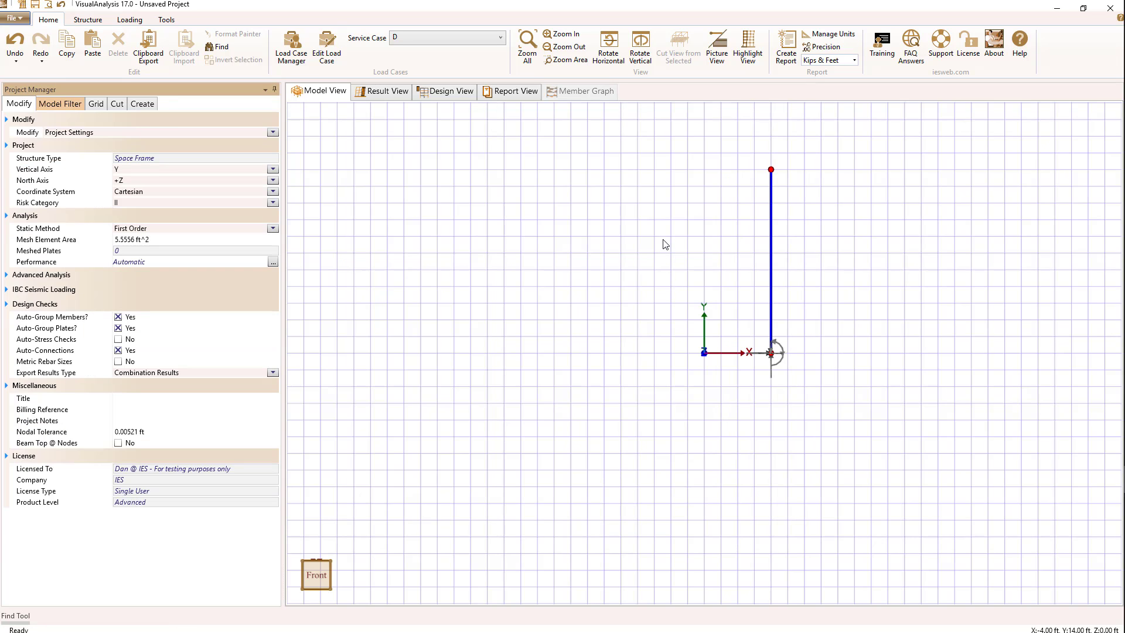
pyautogui.click(382, 93)
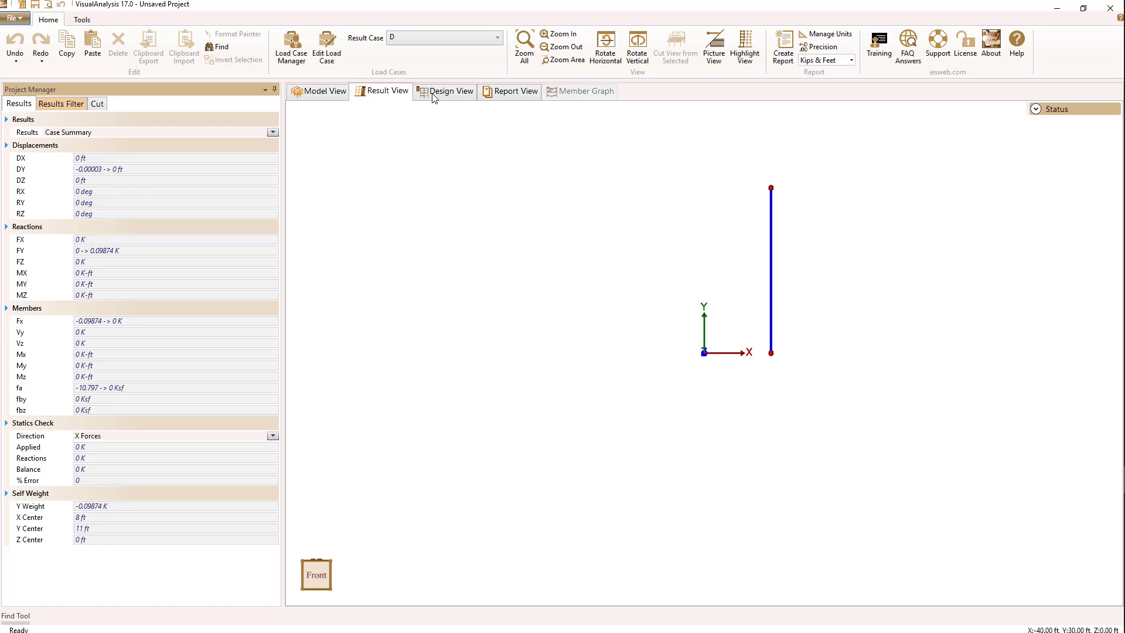
pyautogui.click(438, 92)
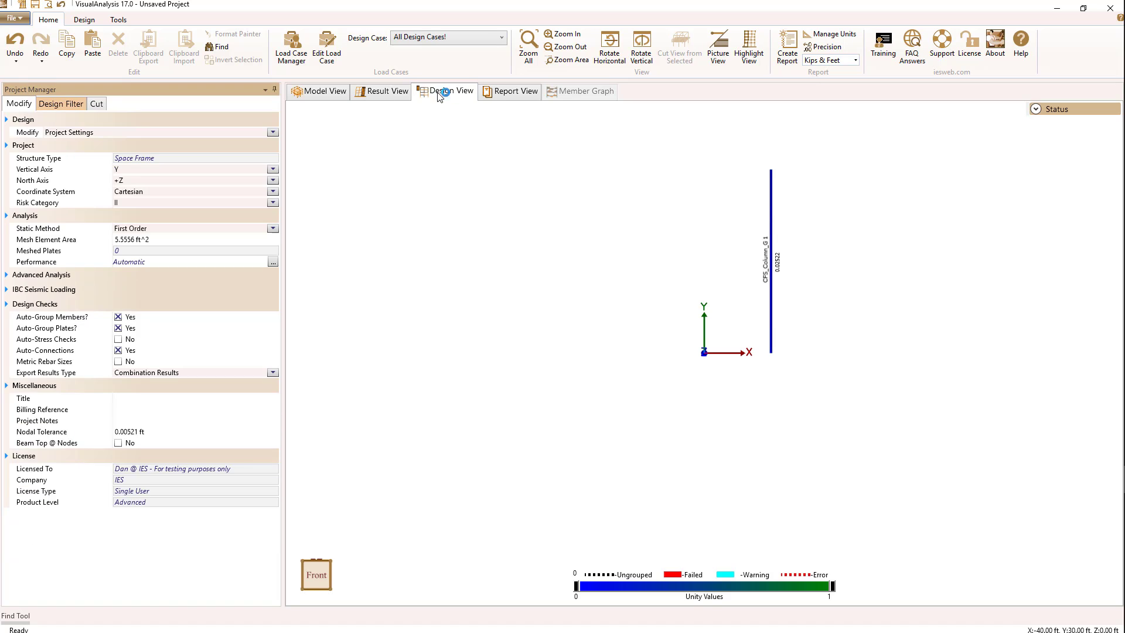
pyautogui.click(771, 317)
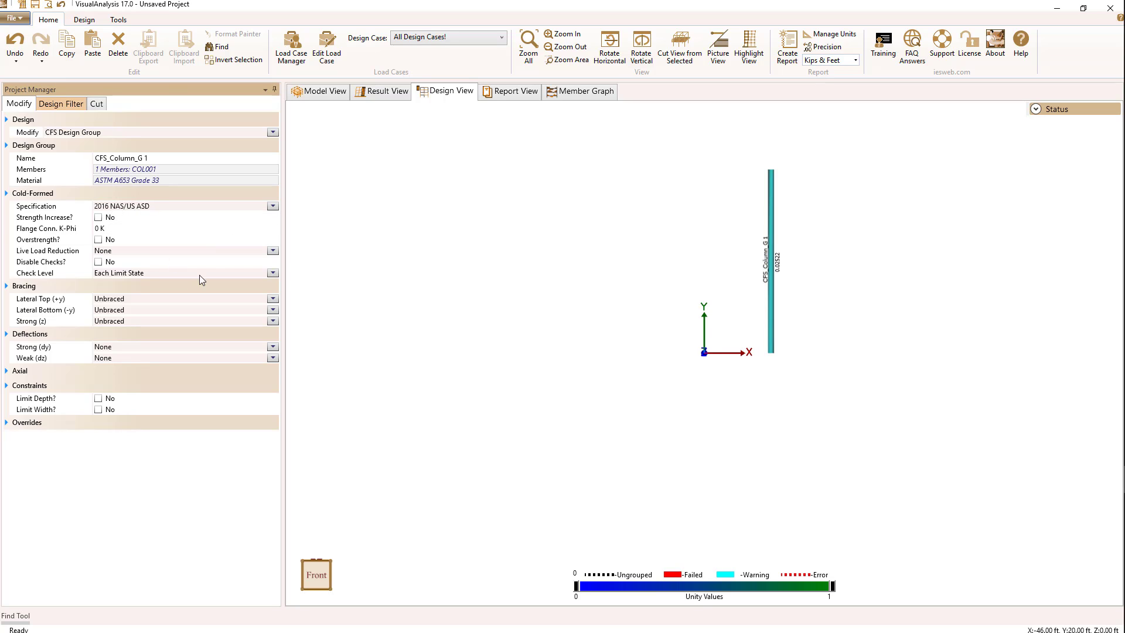
# Step: Deselect the design group and start File > Import > Import Cold Formed Library
pyautogui.moveTo(46, 221)
pyautogui.click(487, 180)
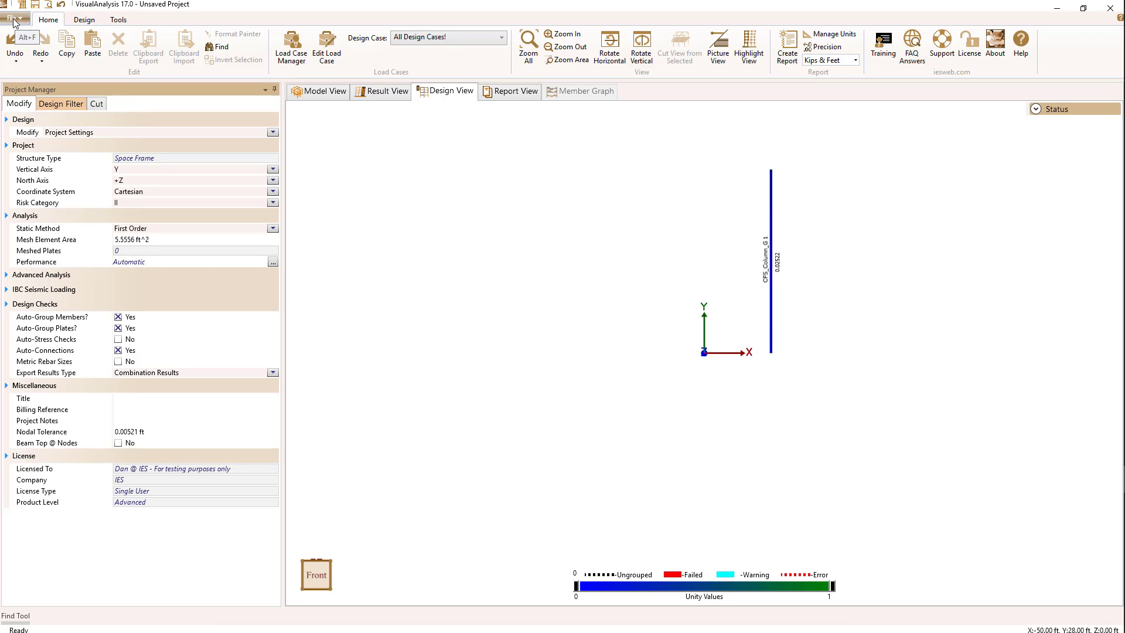
pyautogui.click(14, 21)
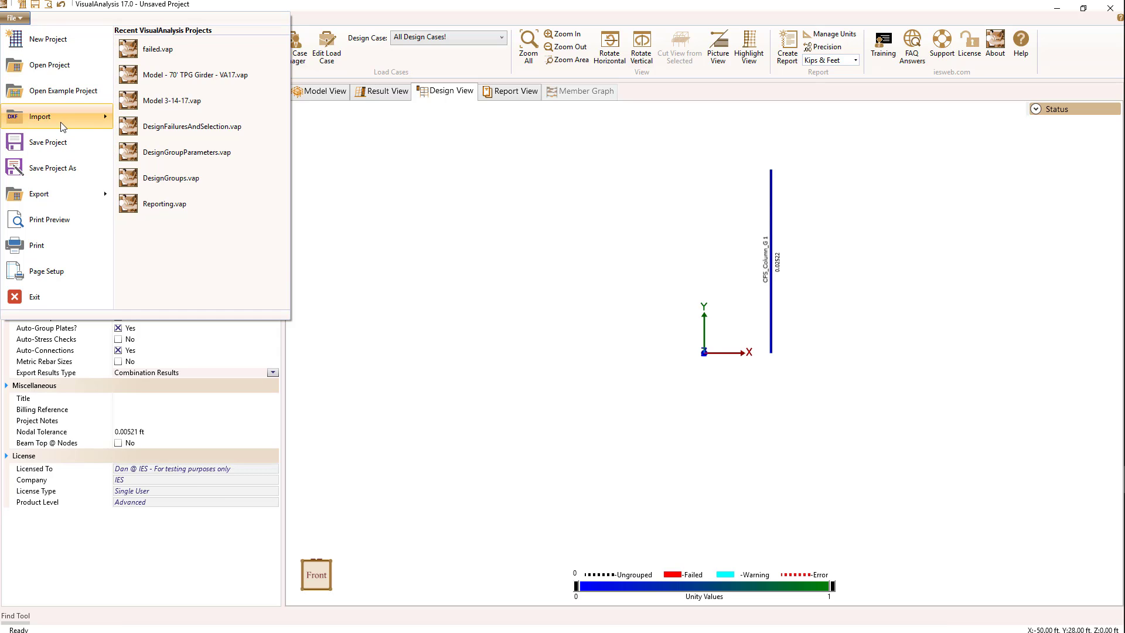
pyautogui.moveTo(61, 122)
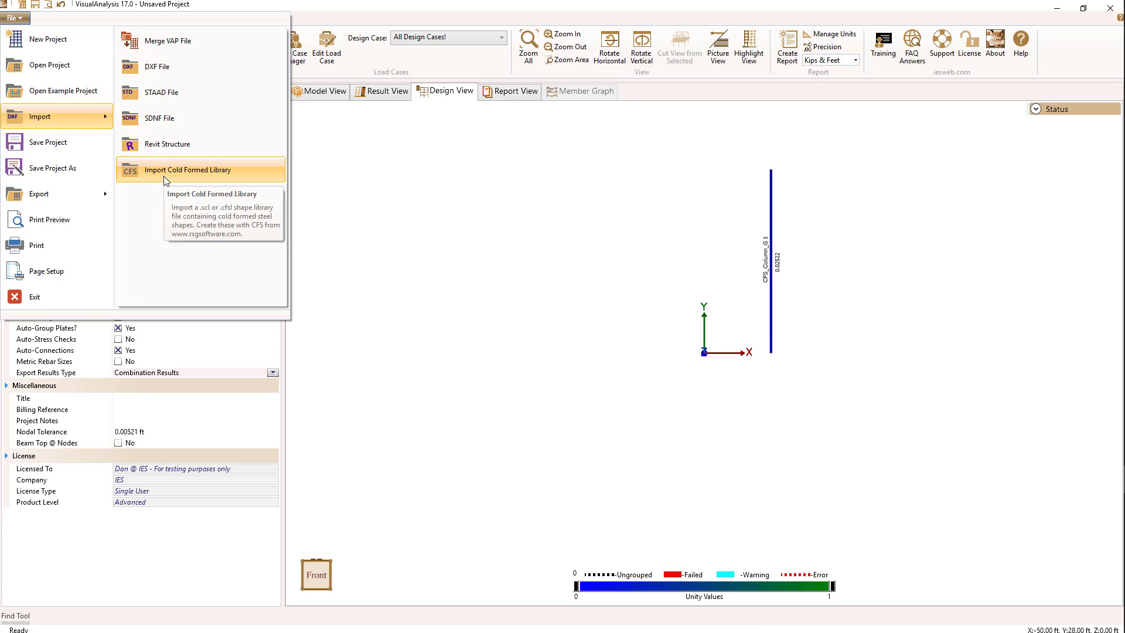
pyautogui.click(163, 174)
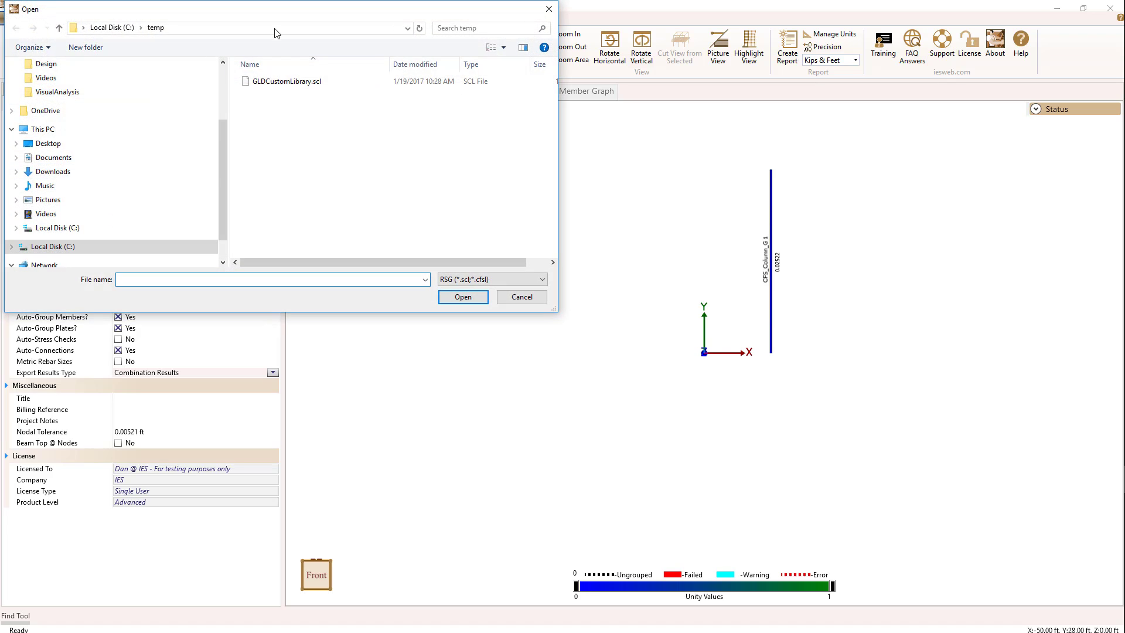
# Step: Import GLDCustomLibrary.scl from C:\temp, then select column COL001 again
pyautogui.moveTo(267, 10); pyautogui.dragTo(494, 81)
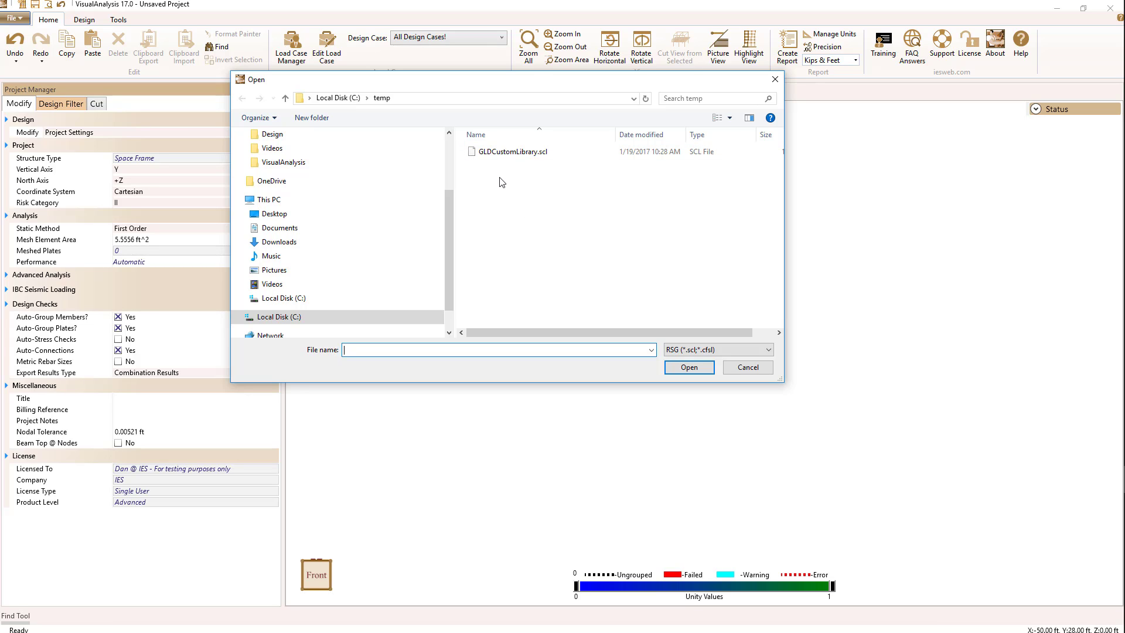
pyautogui.click(497, 153)
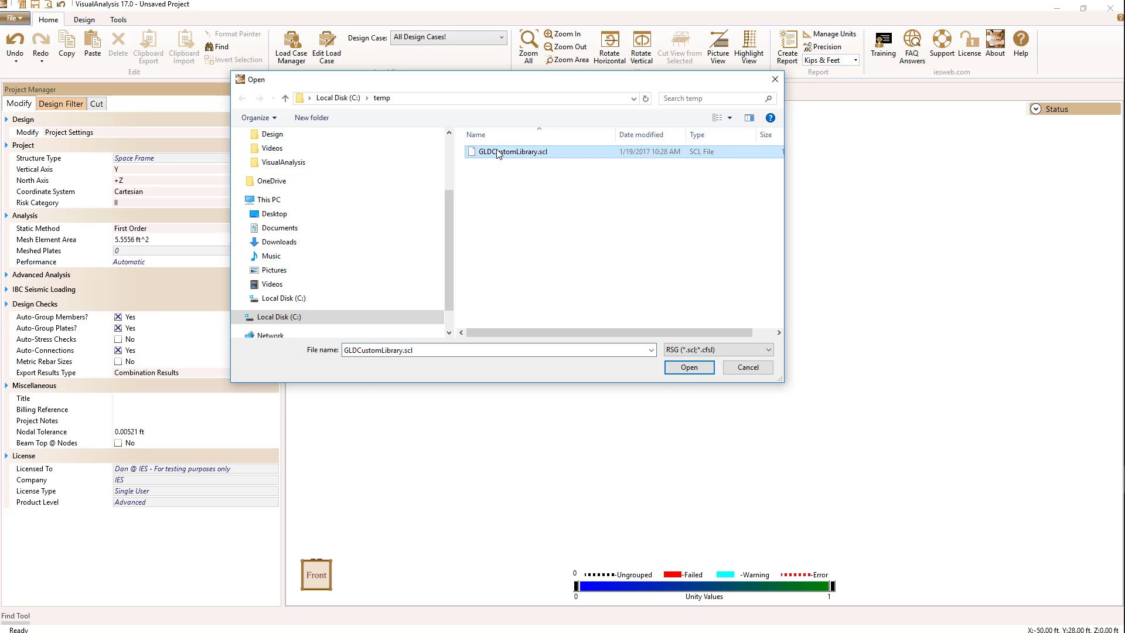
pyautogui.click(691, 368)
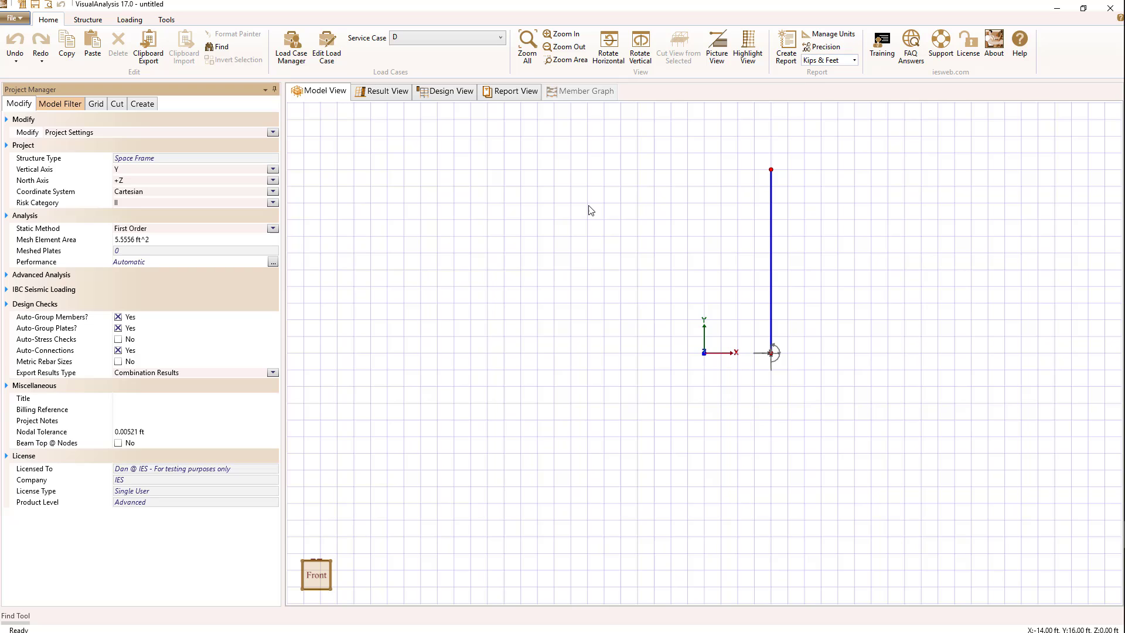
pyautogui.click(771, 282)
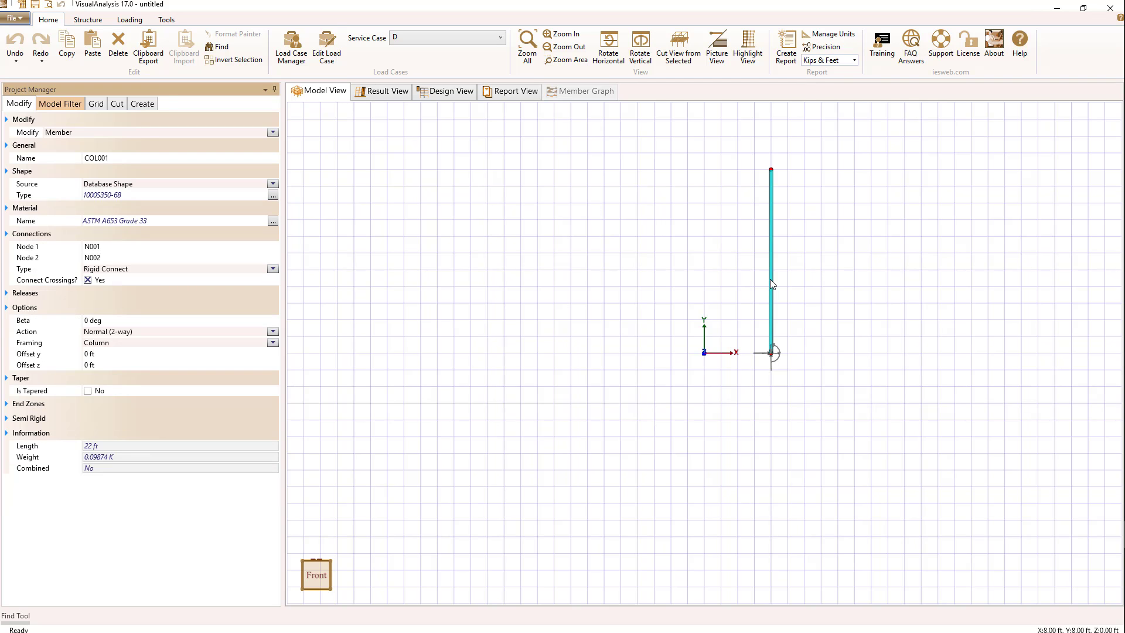
# Step: Change COL001's section to Hat 4x4x1-25 Gage from the CFS GLDCustomLibrary
pyautogui.click(273, 195)
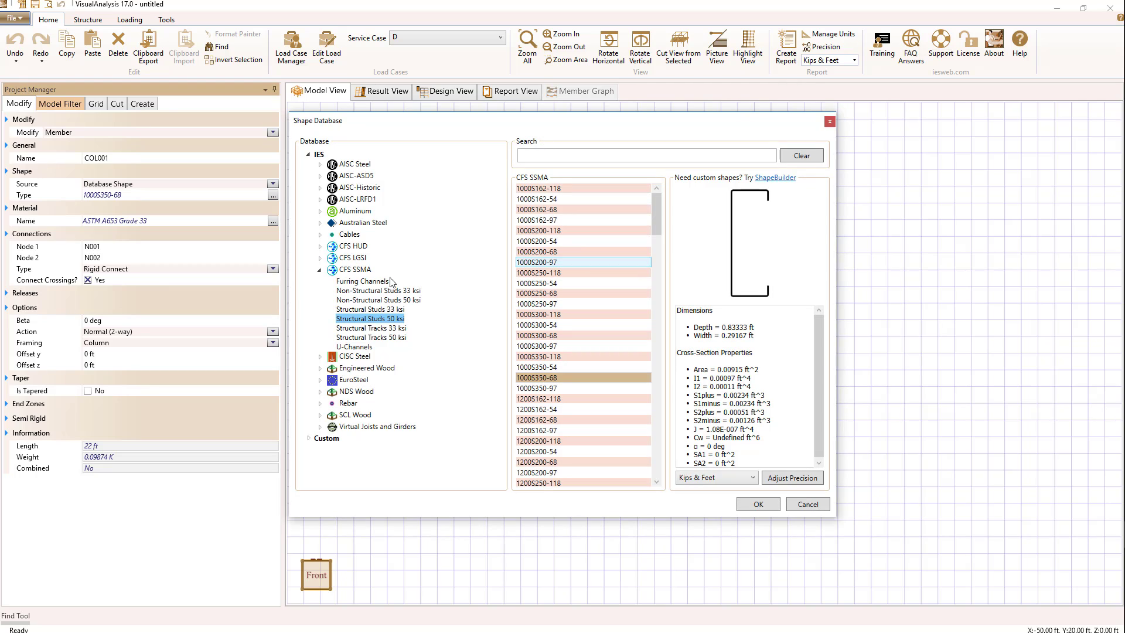
pyautogui.click(309, 439)
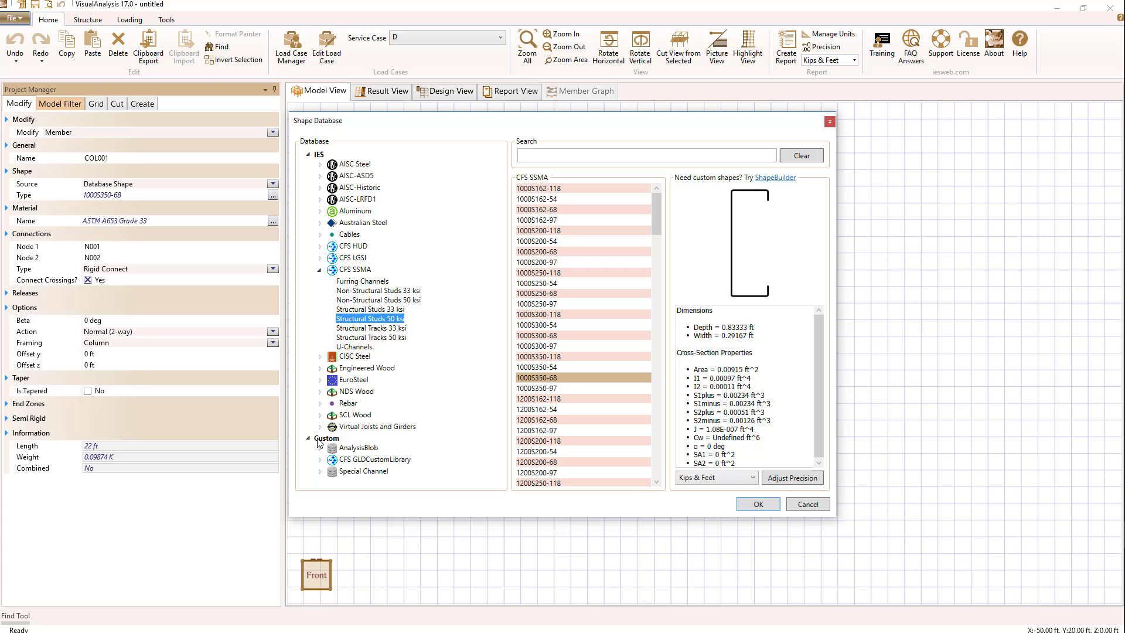
pyautogui.click(373, 463)
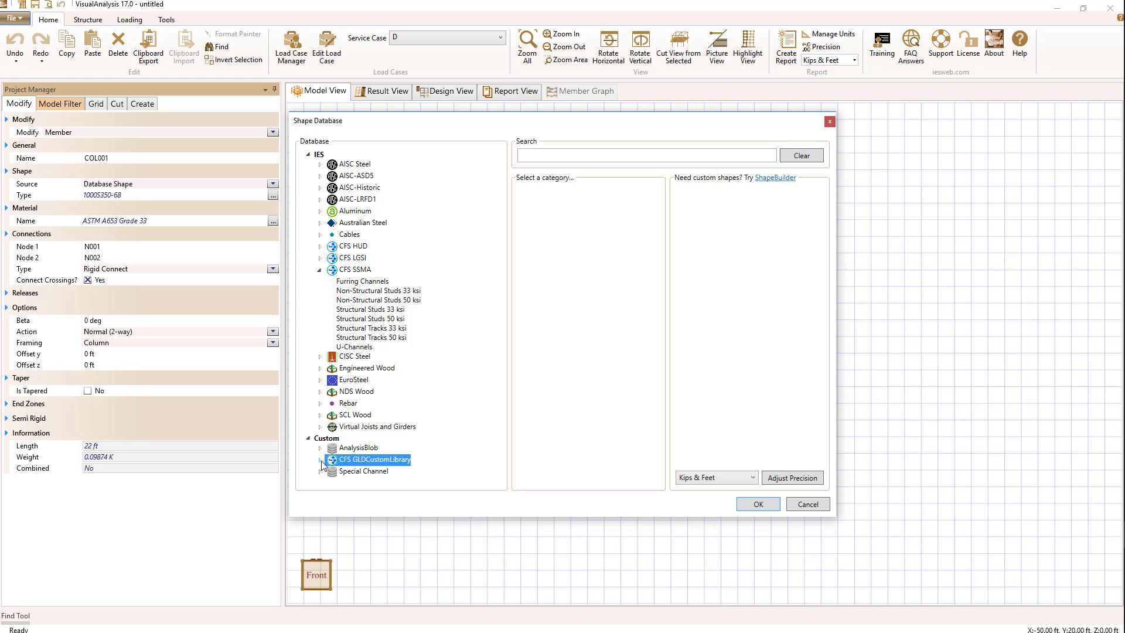
pyautogui.doubleClick(378, 459)
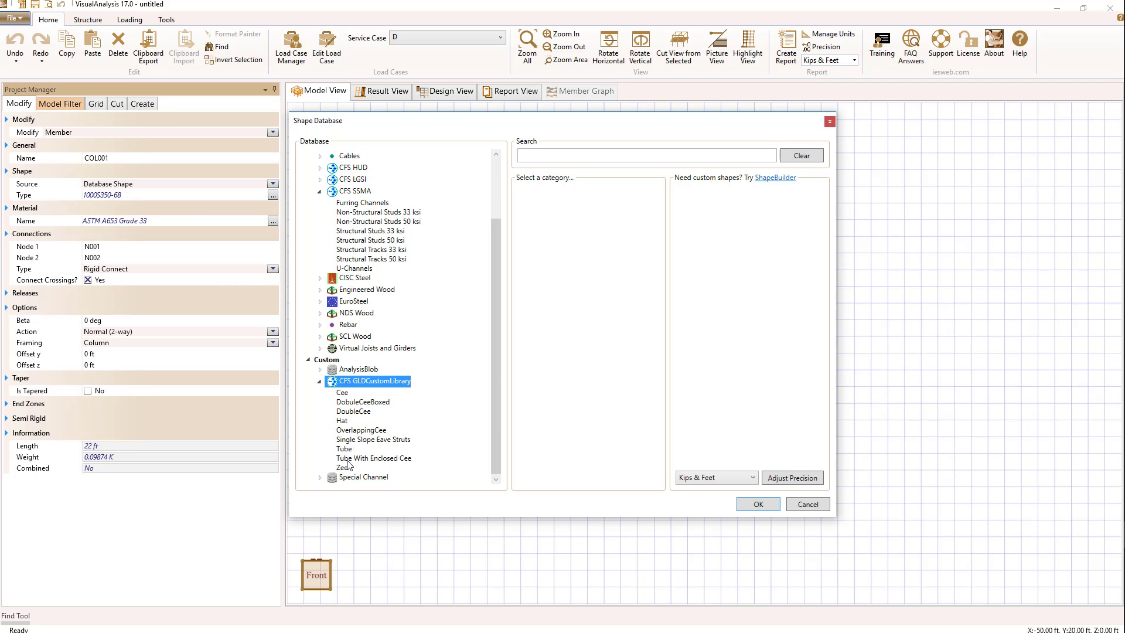
pyautogui.click(342, 420)
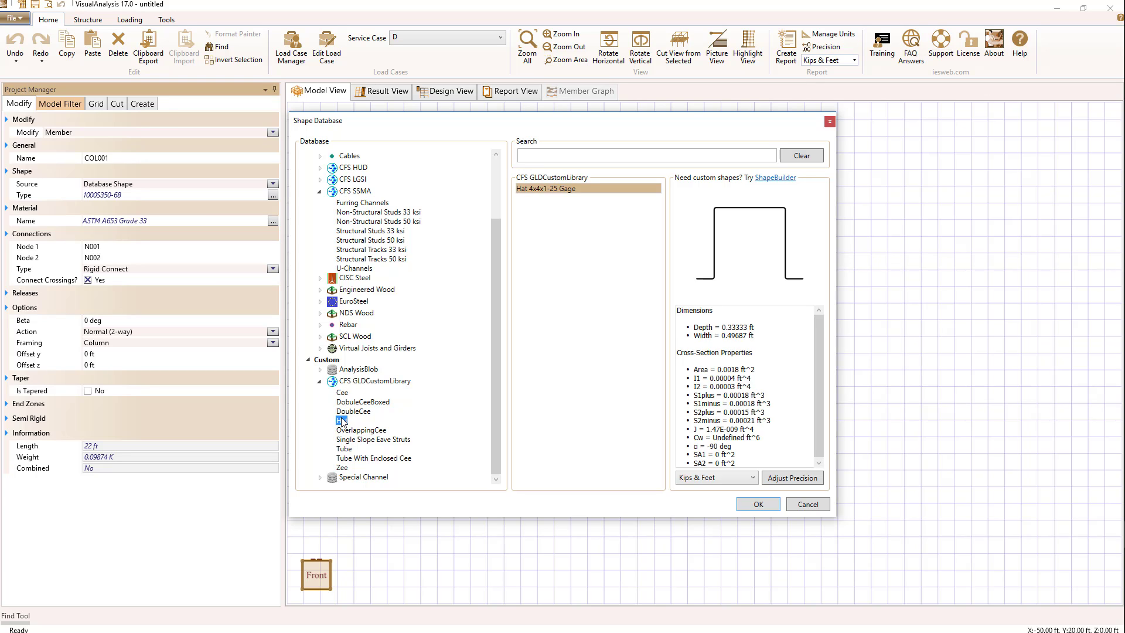
pyautogui.click(761, 508)
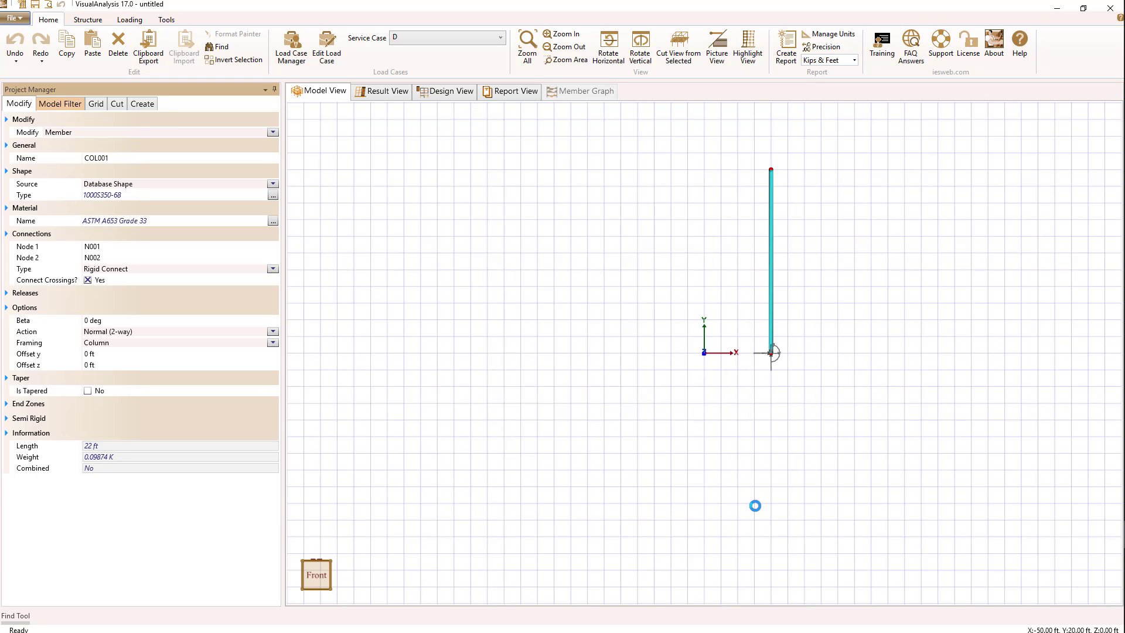
# Step: Switch to Design View and select the column's design group CFS_Column_G 1
pyautogui.click(383, 92)
pyautogui.click(452, 91)
pyautogui.click(713, 250)
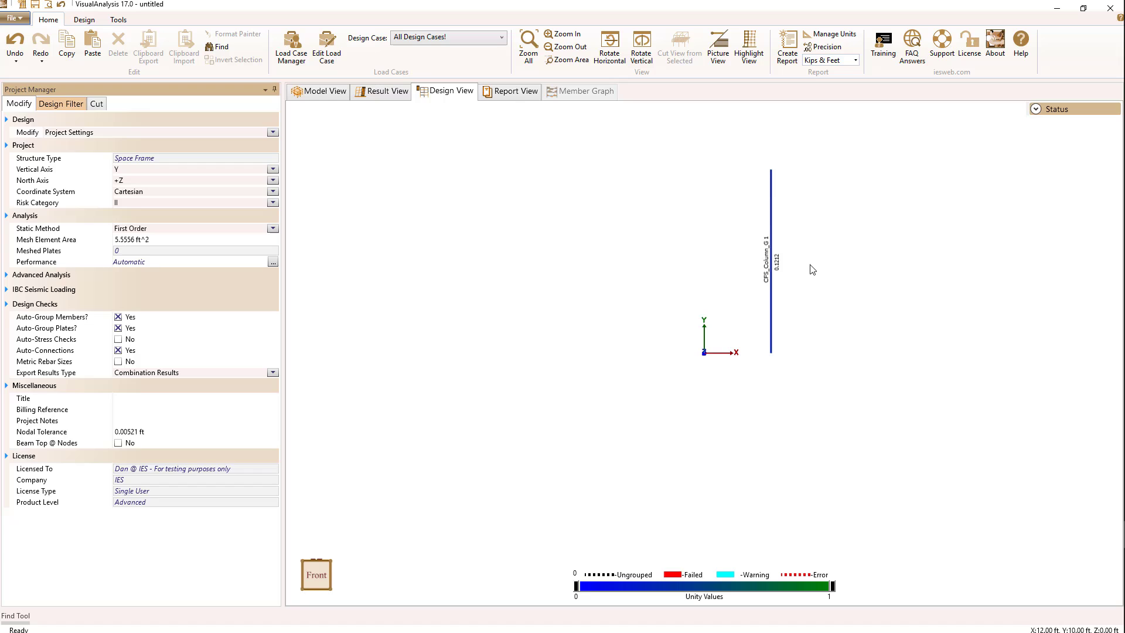
pyautogui.click(771, 306)
pyautogui.click(746, 291)
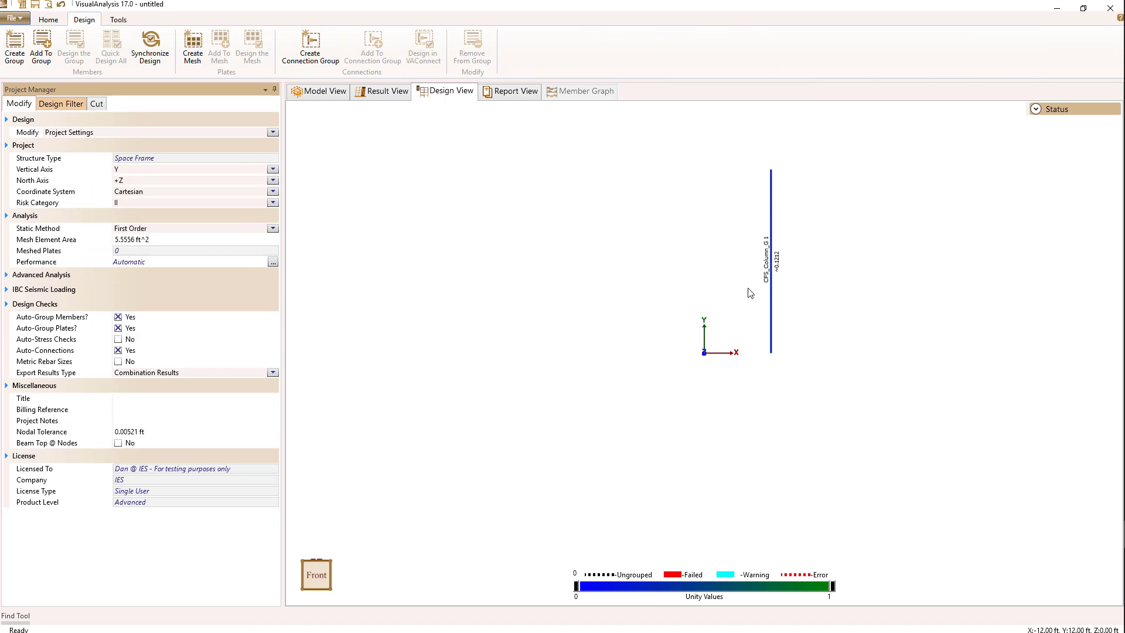
pyautogui.click(771, 322)
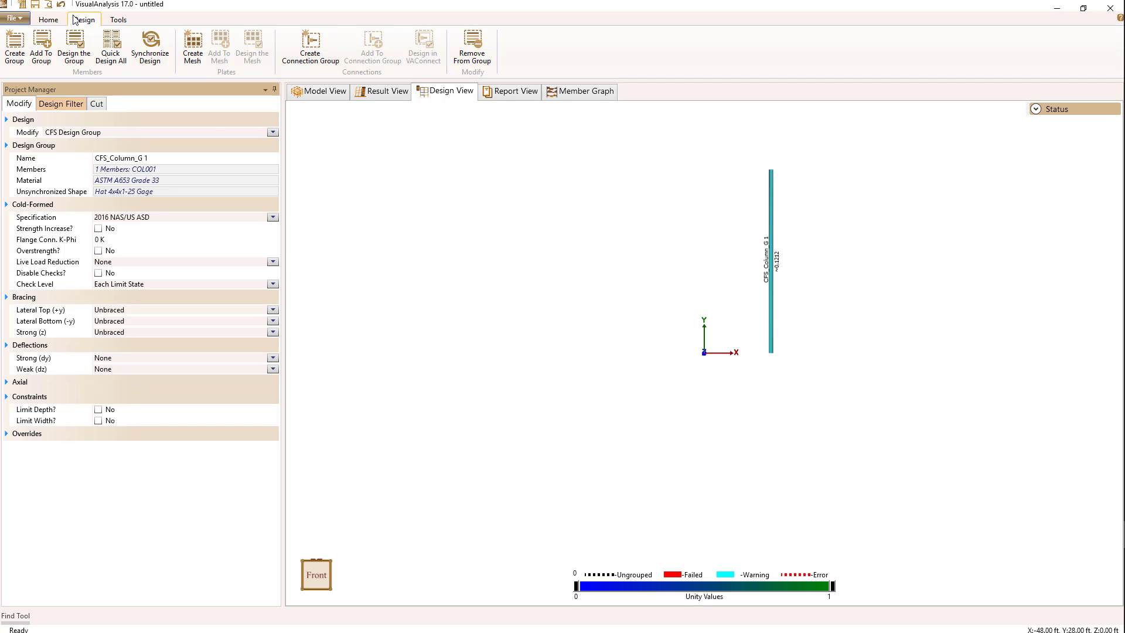
# Step: Optimize the group over Zee shapes and accept Zee 8x2-25 Gage Shift (unity 0.32246)
pyautogui.click(80, 49)
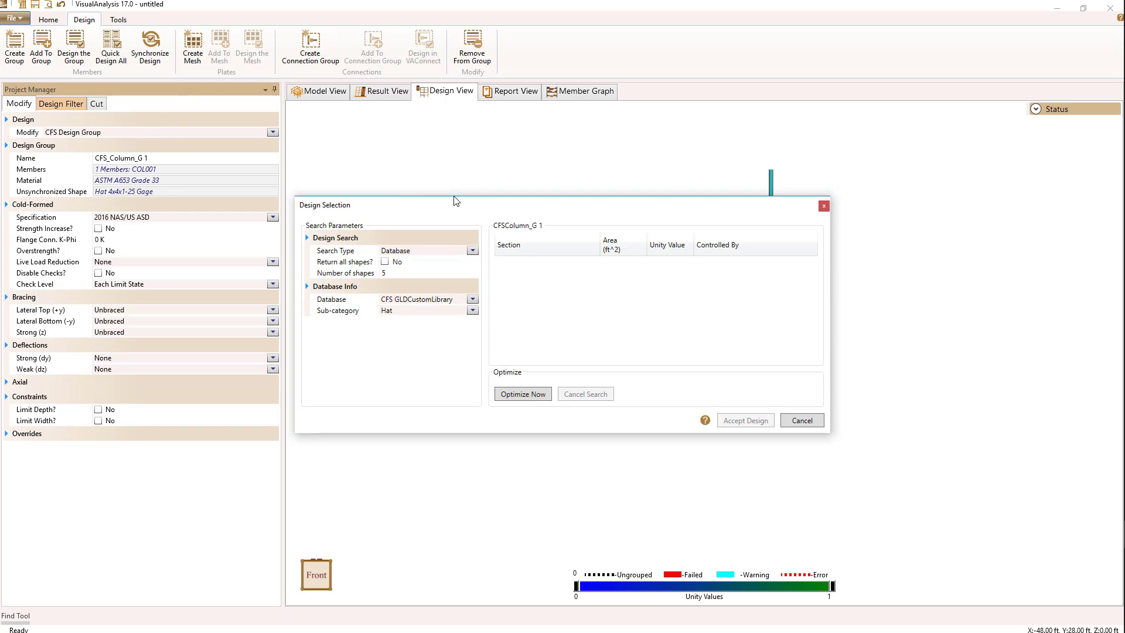
pyautogui.moveTo(456, 201); pyautogui.dragTo(616, 165)
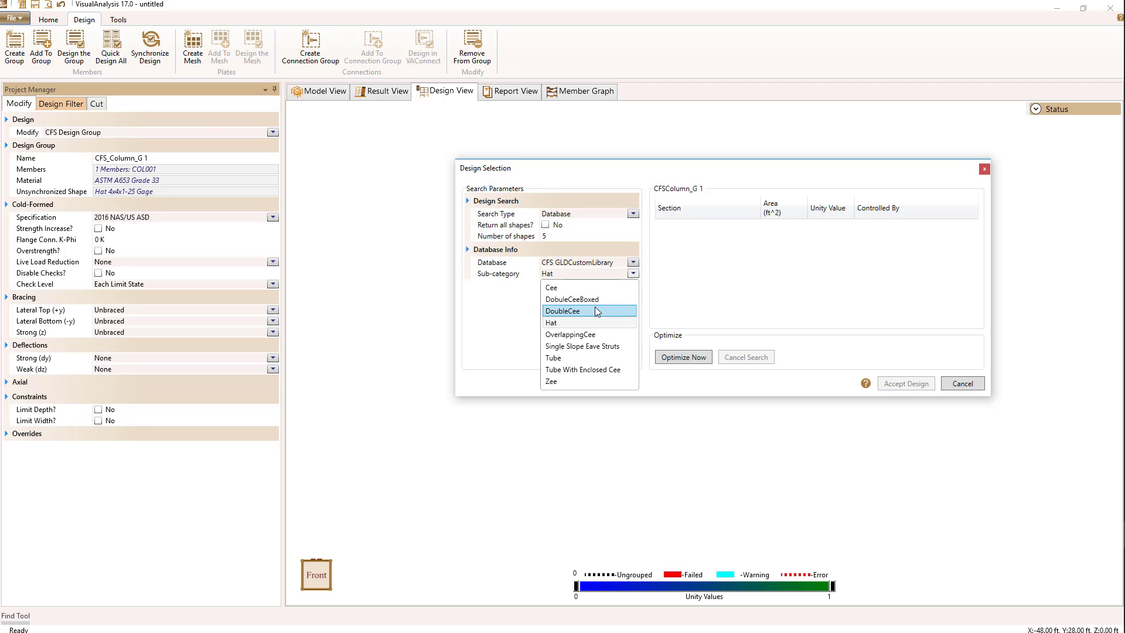
pyautogui.click(576, 380)
pyautogui.click(665, 359)
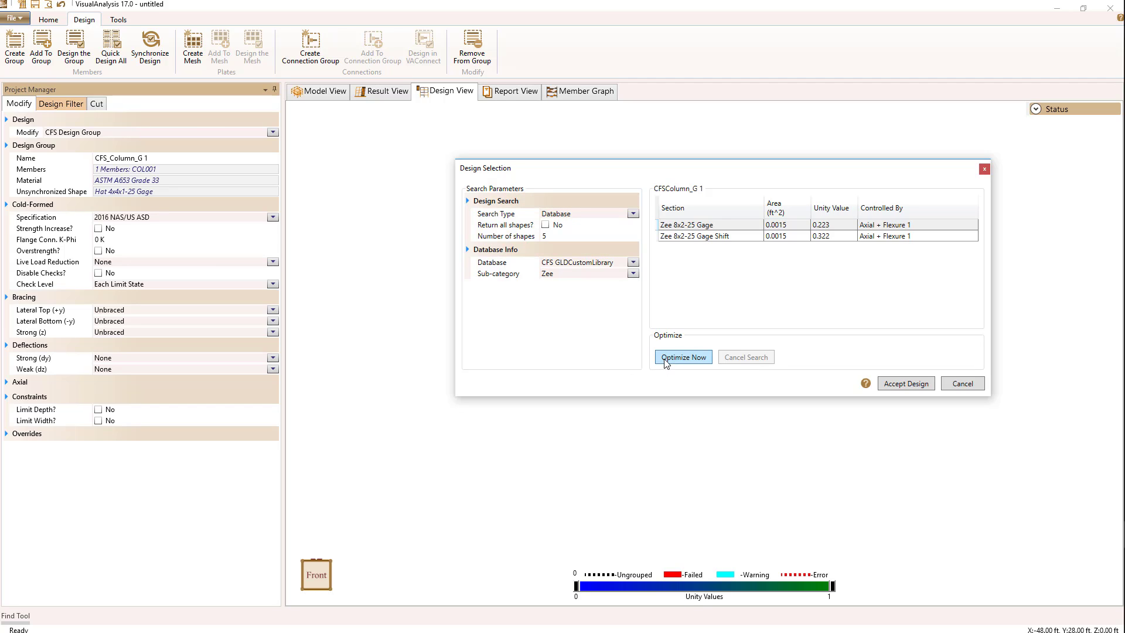
pyautogui.click(703, 237)
pyautogui.click(905, 384)
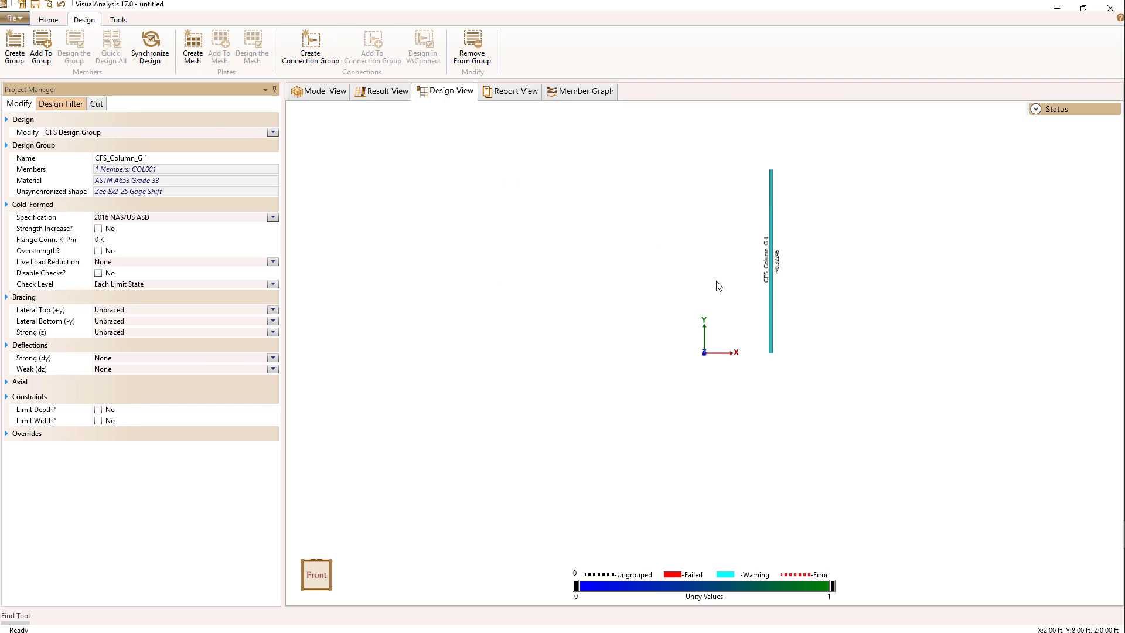